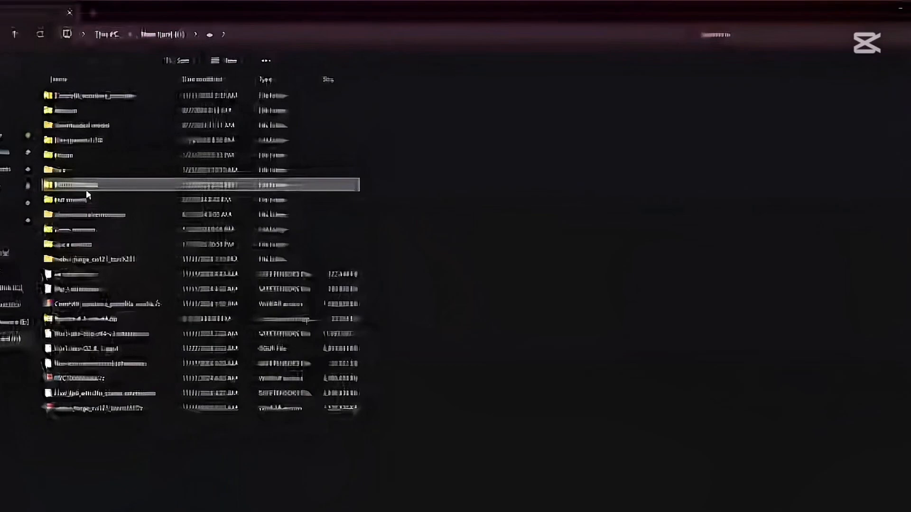
# Step: Open the RVC1006Nvidia folder and launch go-realtime-gui.bat
pyautogui.doubleClick(88, 186)
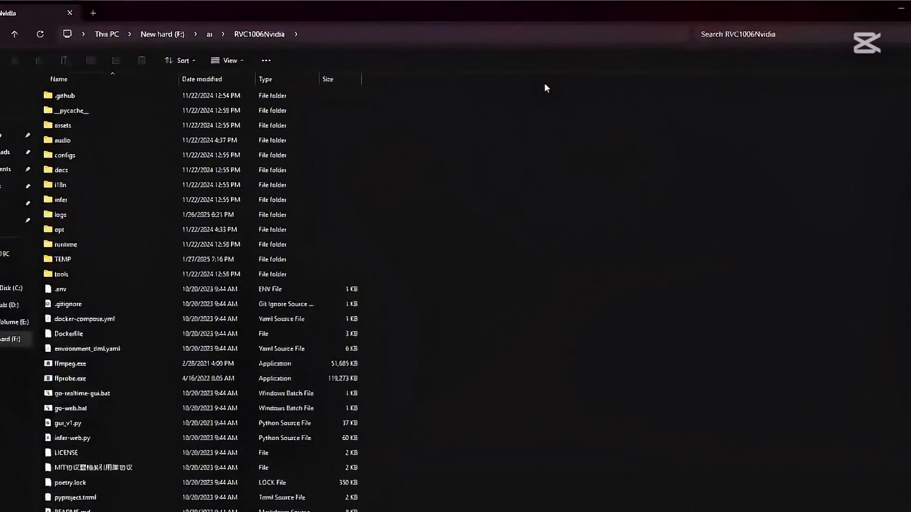
pyautogui.scroll(-3, 115, 400)
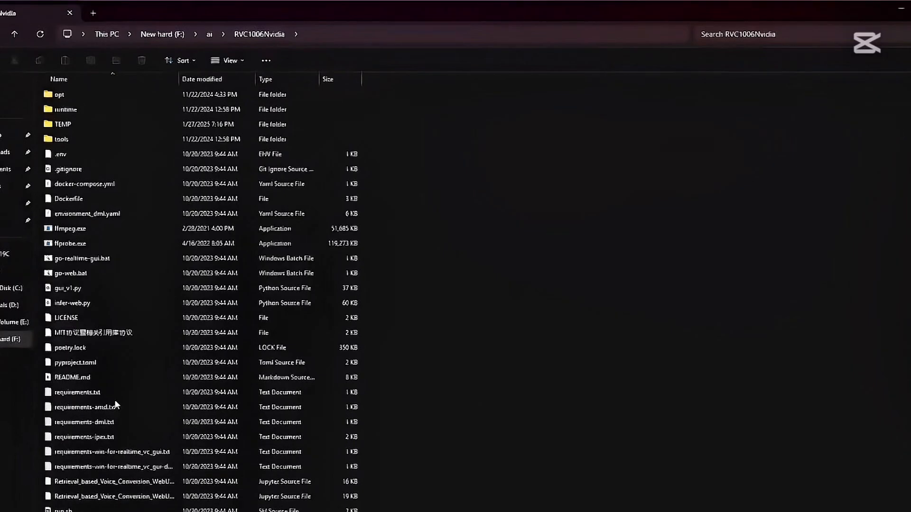
pyautogui.click(79, 258)
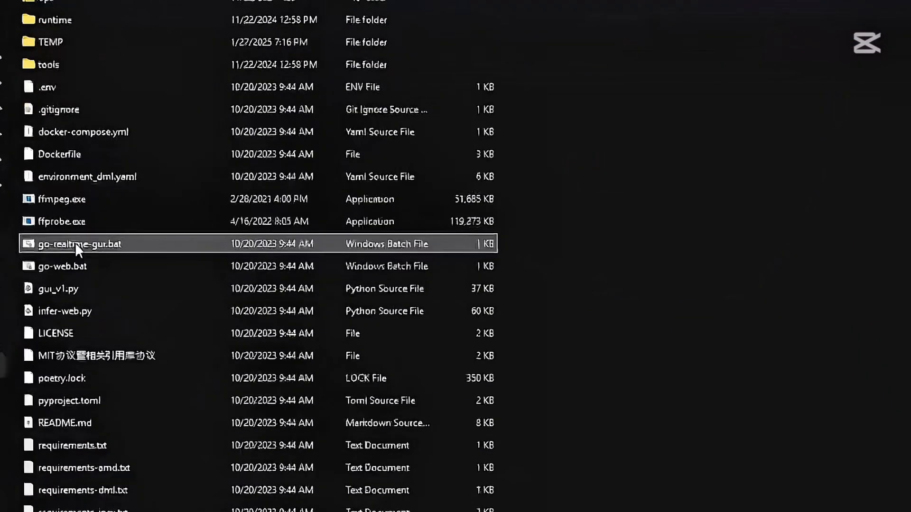
pyautogui.doubleClick(75, 243)
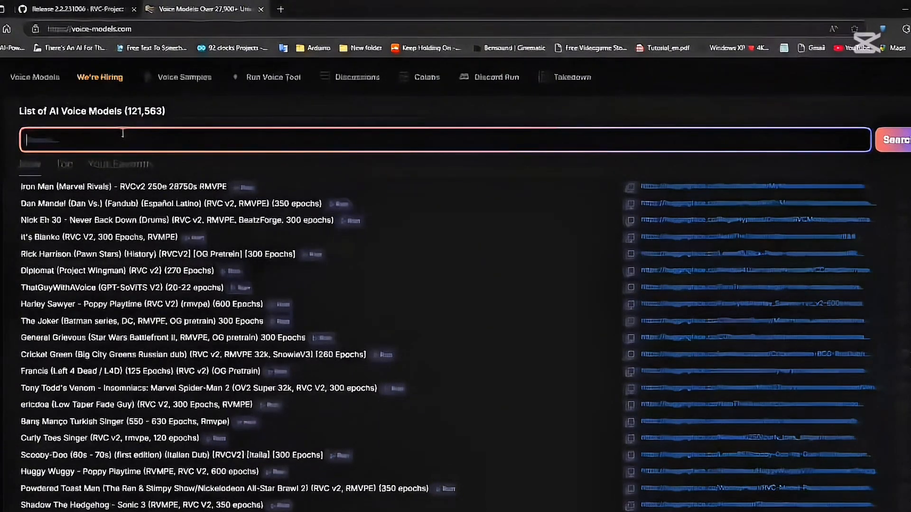
# Step: Enter "tate" as the search term in the AI voice model list on voice-models.com
pyautogui.write('tate')
pyautogui.press('BackSpace')
pyautogui.press('BackSpace')
pyautogui.press('BackSpace')
pyautogui.press('BackSpace')
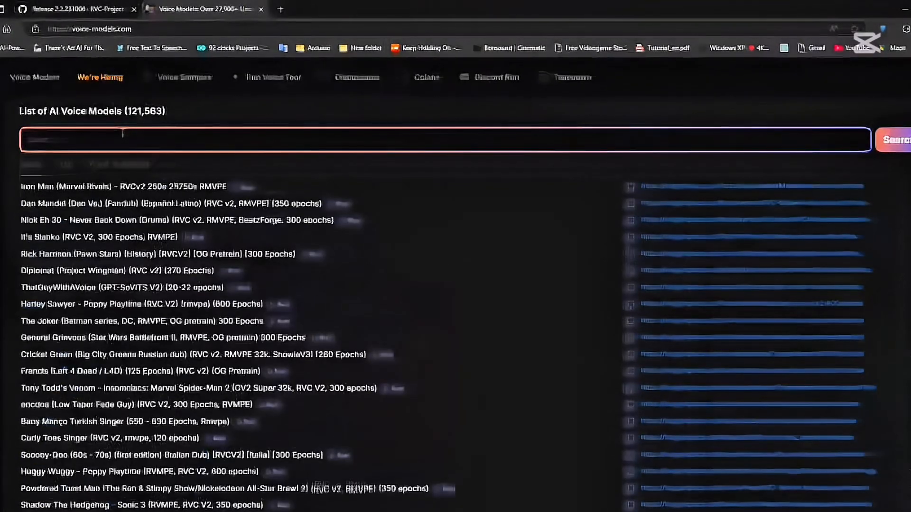
pyautogui.write('tate')
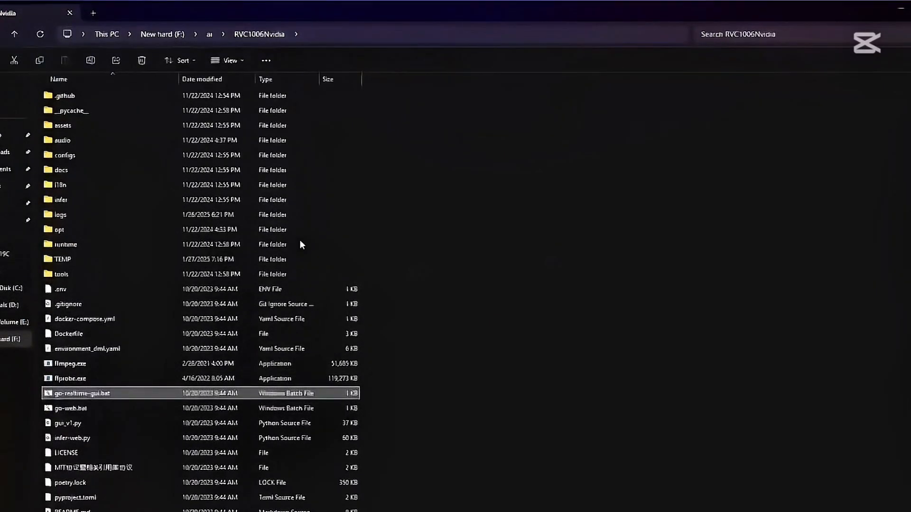
# Step: In File Explorer, look into the assets/weights folder and the logs folder of RVC1006Nvidia
pyautogui.doubleClick(79, 127)
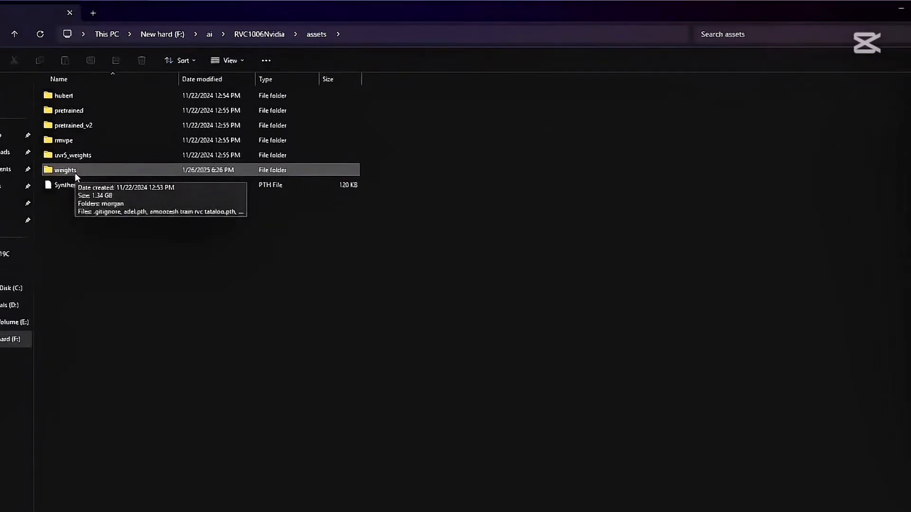
pyautogui.doubleClick(75, 173)
pyautogui.click(266, 35)
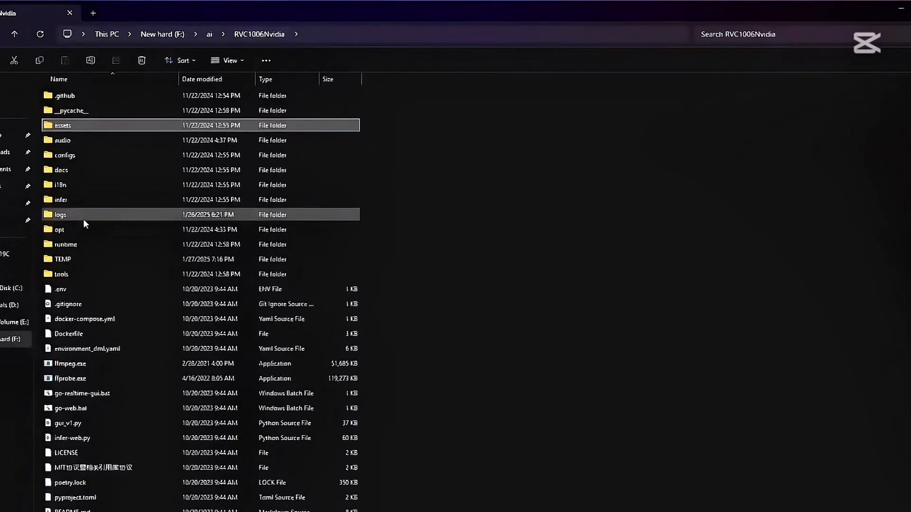
pyautogui.doubleClick(84, 218)
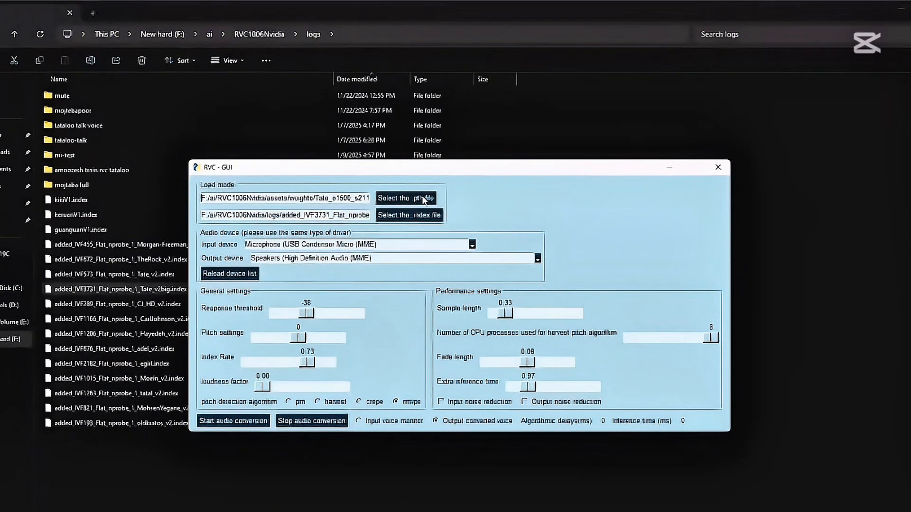
# Step: In the RVC GUI, load the model file Tate_e1500_s211500.pth and the index file added_IVF3731_Flat_nprobe_1_Tate_v2big.index
pyautogui.click(423, 200)
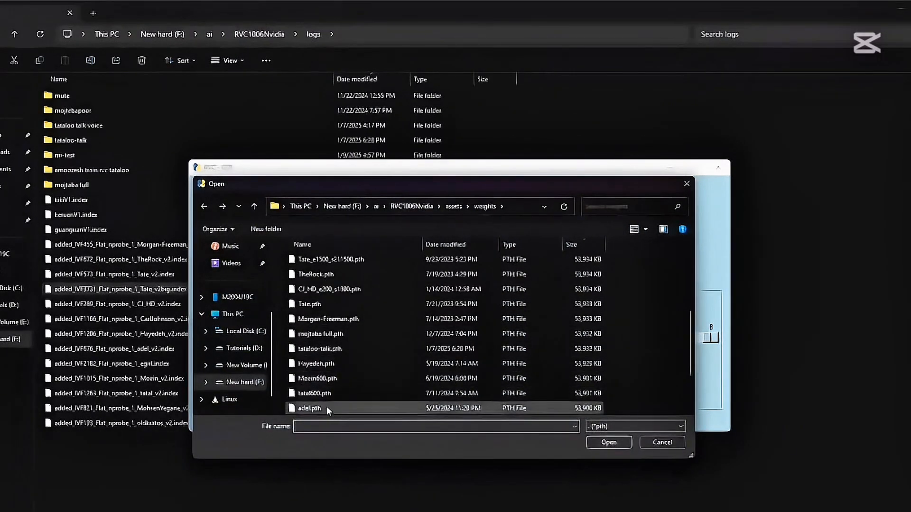
pyautogui.scroll(1, 327, 394)
pyautogui.doubleClick(359, 305)
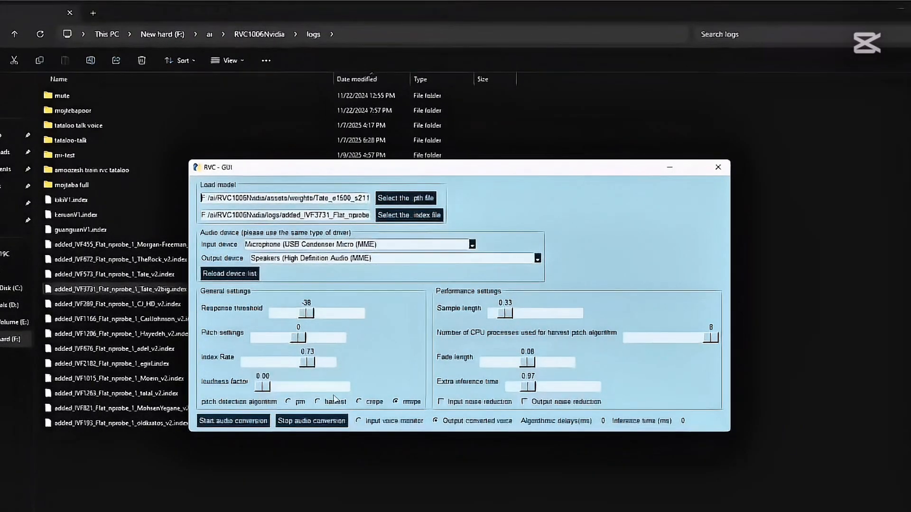
pyautogui.click(406, 214)
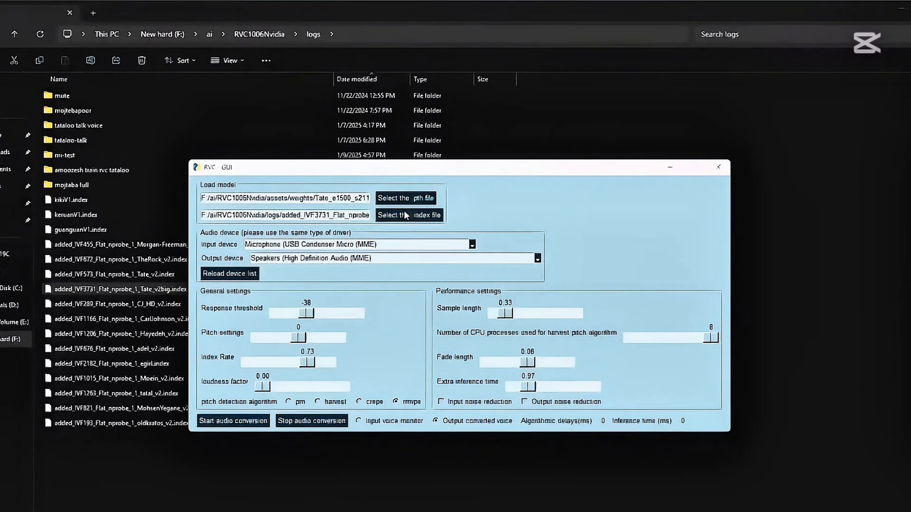
pyautogui.scroll(-2, 324, 365)
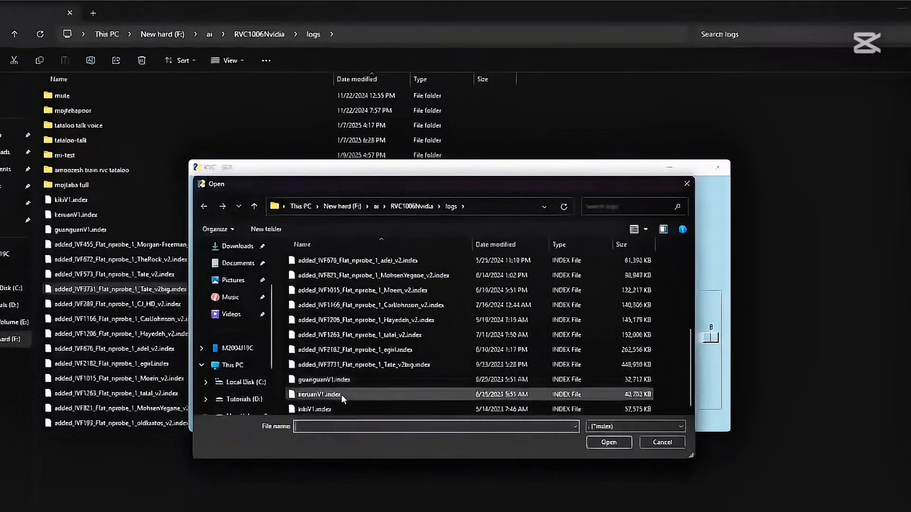
pyautogui.doubleClick(402, 366)
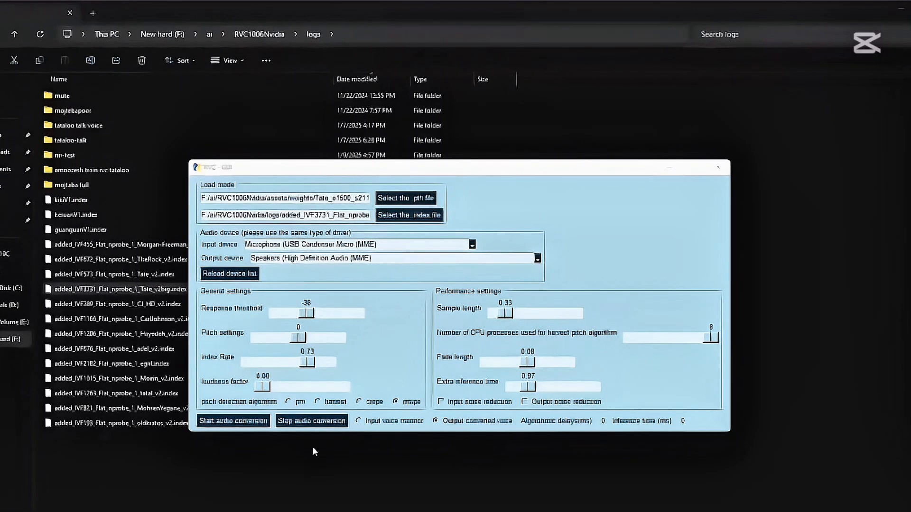
# Step: Try raising the pitch setting above zero in single increments
pyautogui.click(325, 338)
pyautogui.click(326, 339)
pyautogui.click(327, 339)
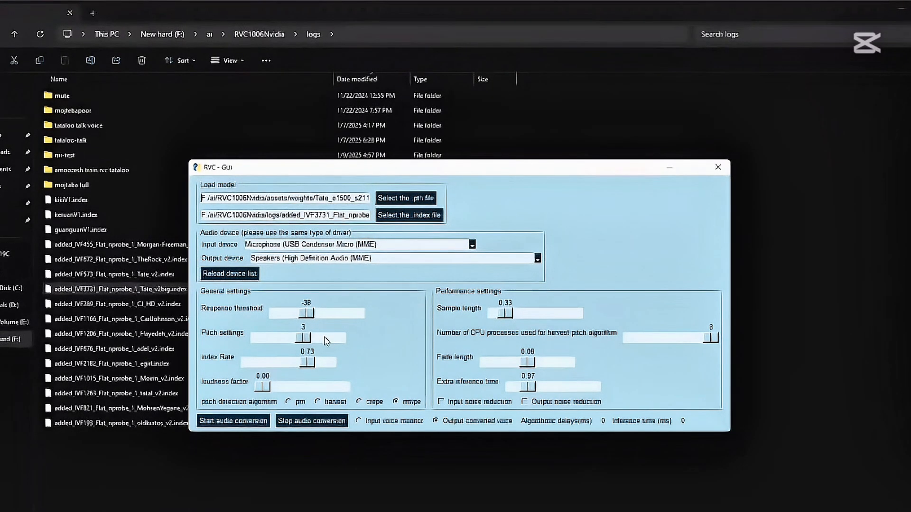
pyautogui.click(327, 339)
pyautogui.click(327, 339)
pyautogui.click(326, 339)
pyautogui.click(326, 339)
pyautogui.click(326, 338)
pyautogui.click(327, 339)
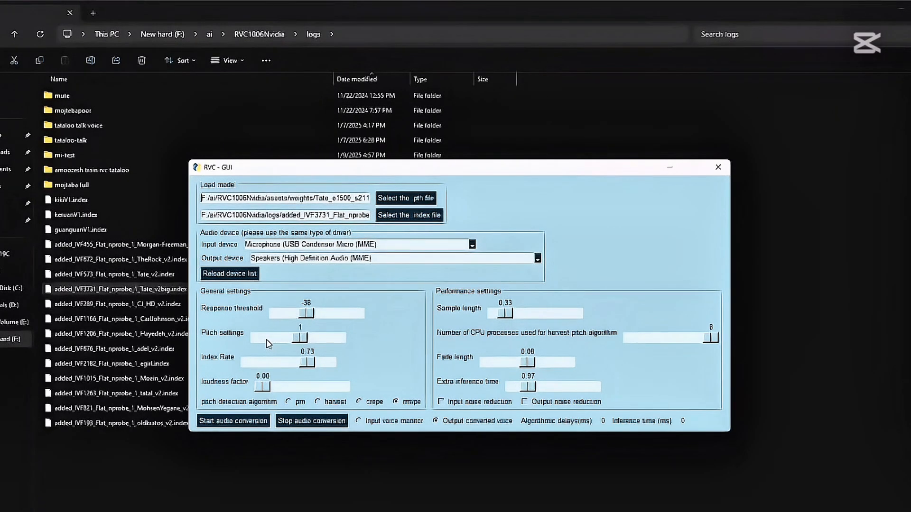
# Step: Try lowering the pitch setting to -3 and return it to 0
pyautogui.click(267, 341)
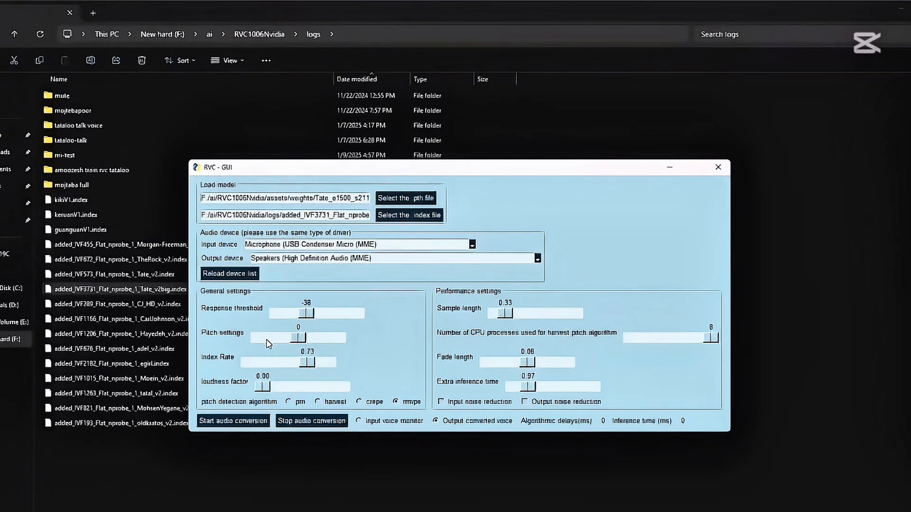
pyautogui.click(266, 341)
pyautogui.click(267, 341)
pyautogui.click(267, 341)
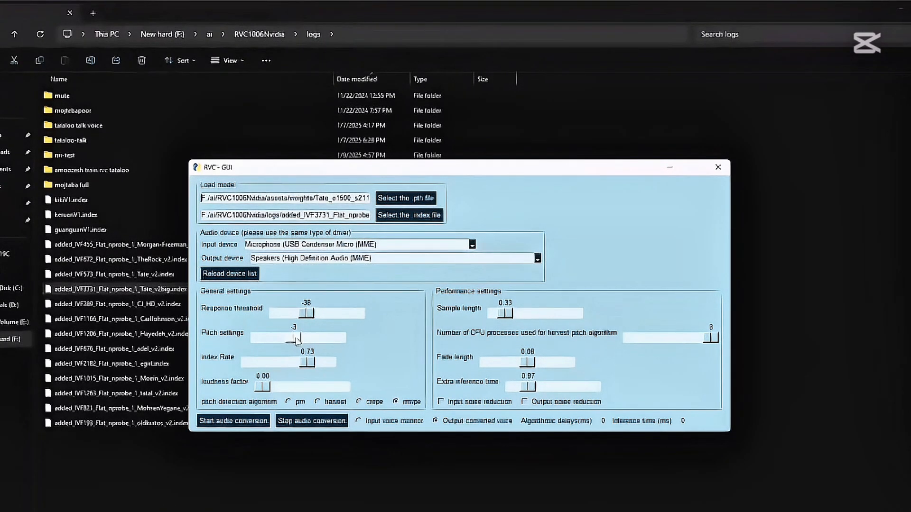
pyautogui.click(308, 340)
pyautogui.click(309, 341)
pyautogui.click(308, 341)
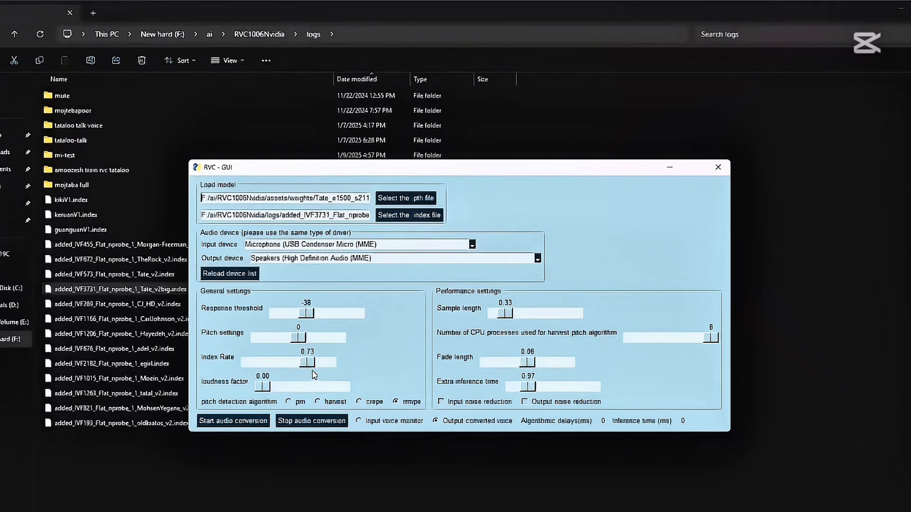
# Step: Start the audio conversion with the index rate set to 0.72 and the sample length set to 0.36
pyautogui.moveTo(307, 362); pyautogui.dragTo(306, 385)
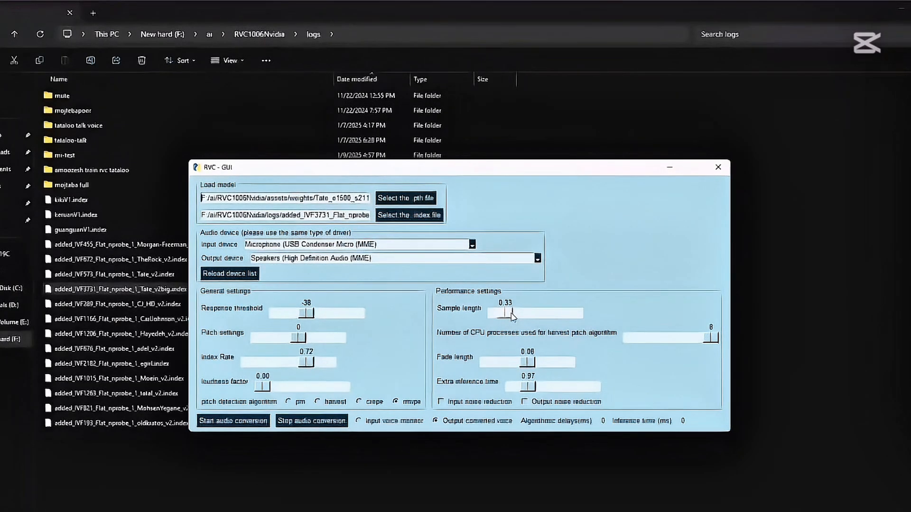
pyautogui.moveTo(512, 315); pyautogui.dragTo(514, 336)
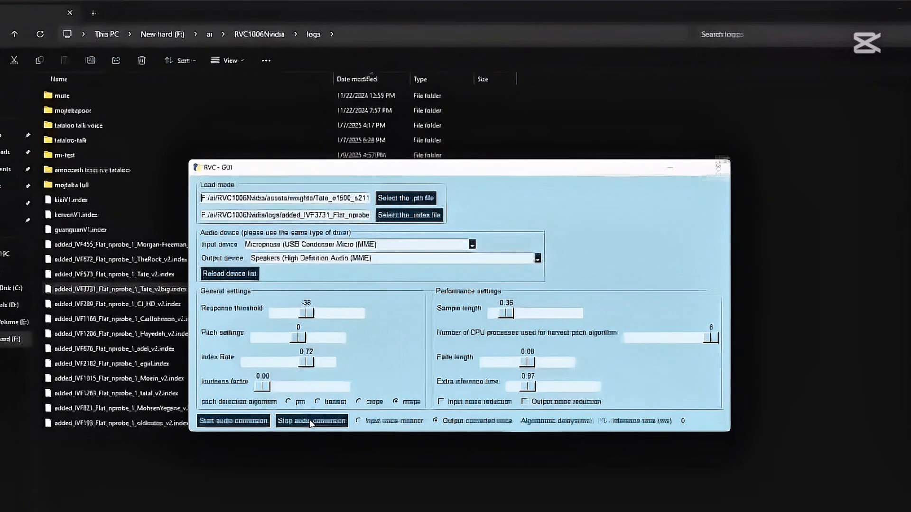
pyautogui.click(251, 421)
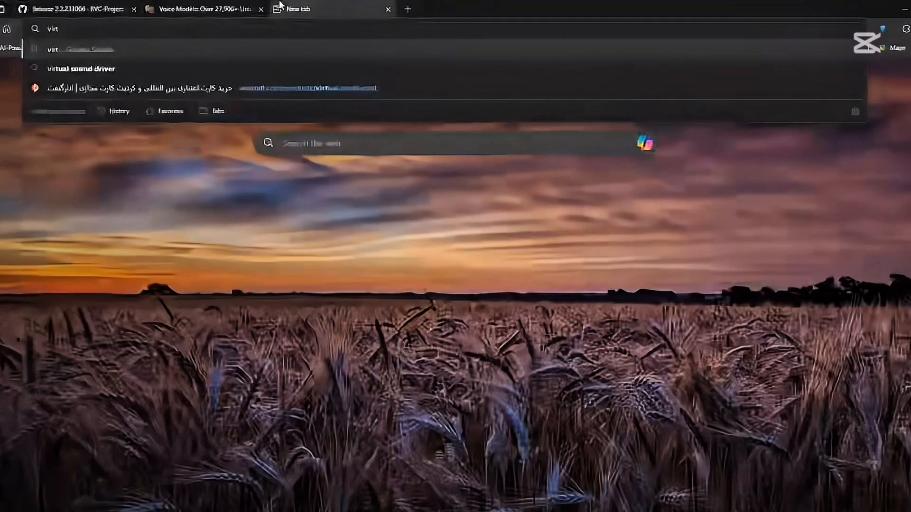
# Step: Search the web for "virtual sound driver" and download the Windows package VBCABLE_Driver_Pack45.zip from the VB-Audio site
pyautogui.press('Down')
pyautogui.press('Return')
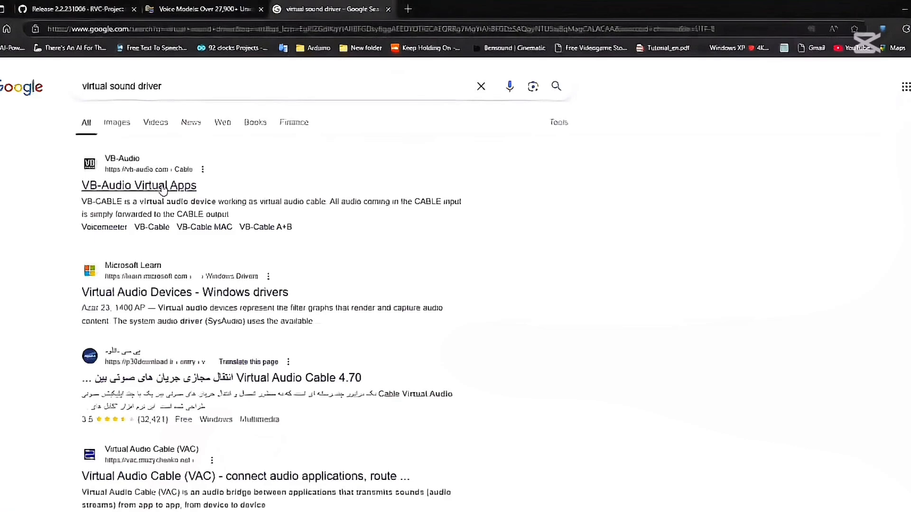
pyautogui.middleClick(142, 185)
pyautogui.click(438, 7)
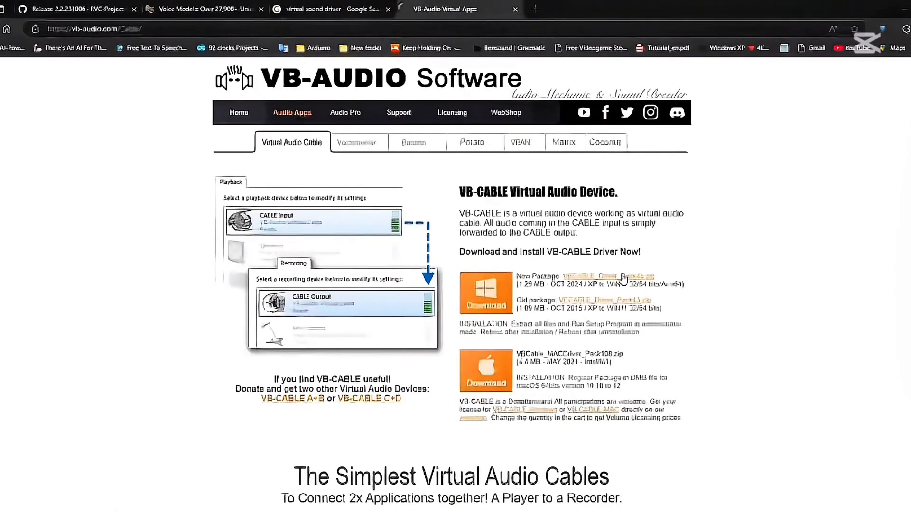
pyautogui.click(624, 279)
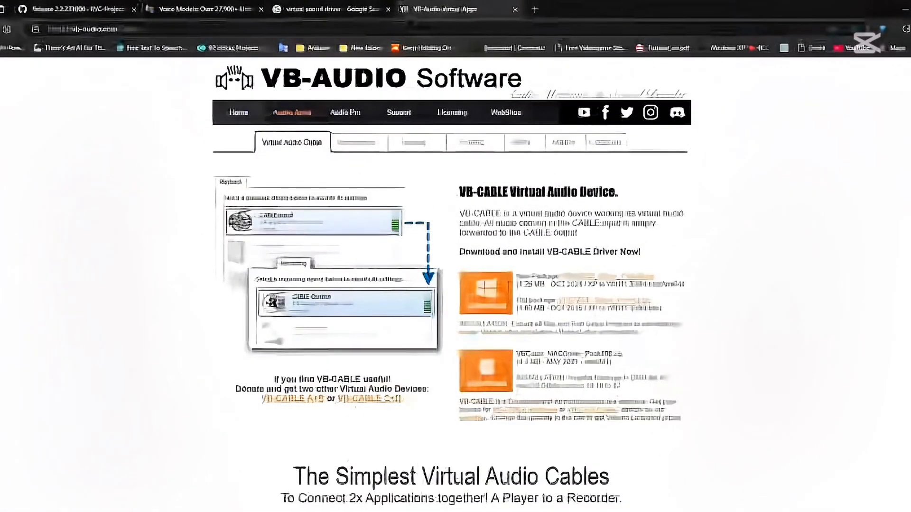
# Step: Open the Windows system sound settings and enable the CABLE Output recording device
pyautogui.press('super')
pyautogui.write('sound')
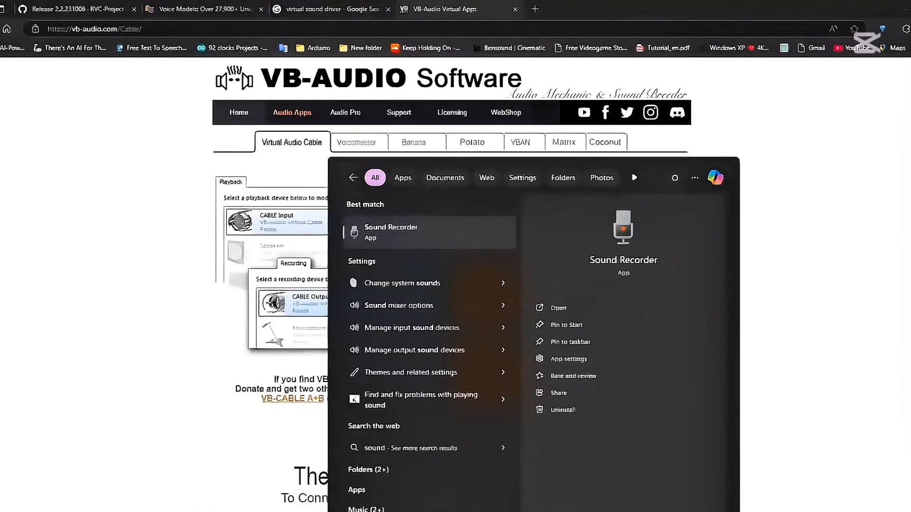
pyautogui.click(397, 281)
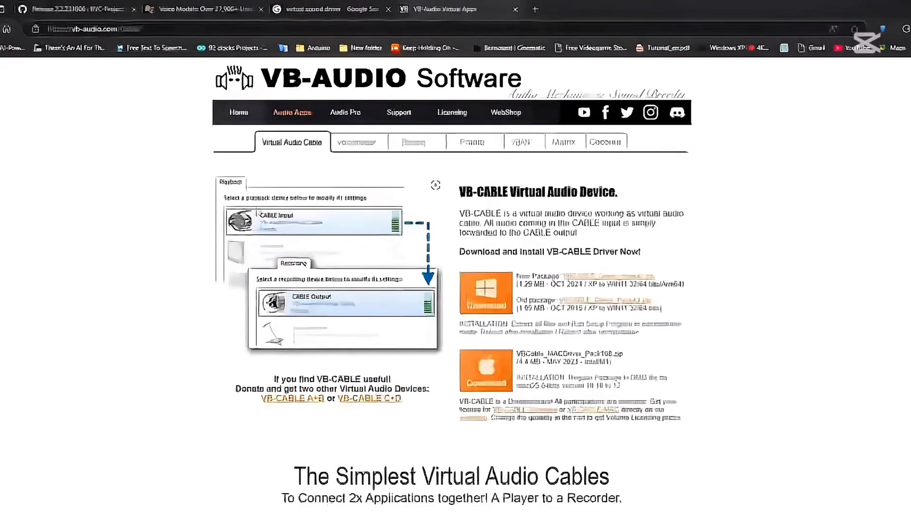
pyautogui.click(12, 40)
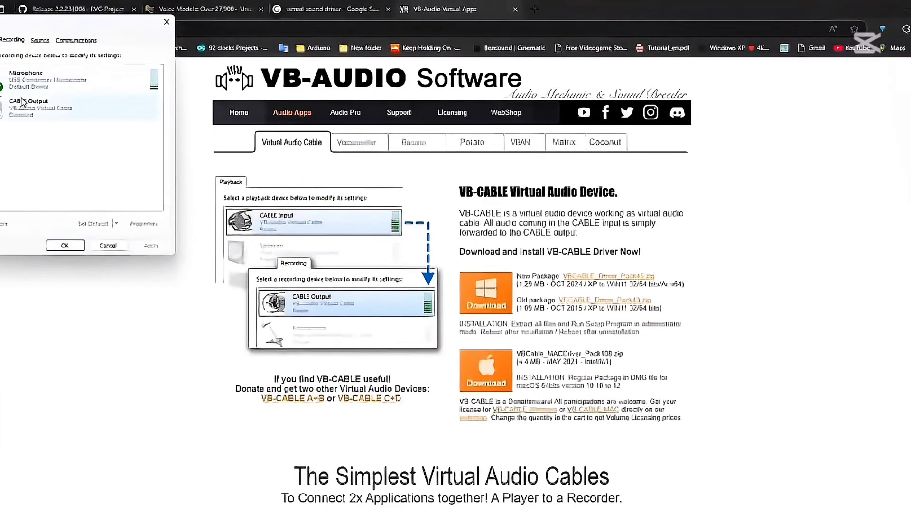
pyautogui.click(26, 114)
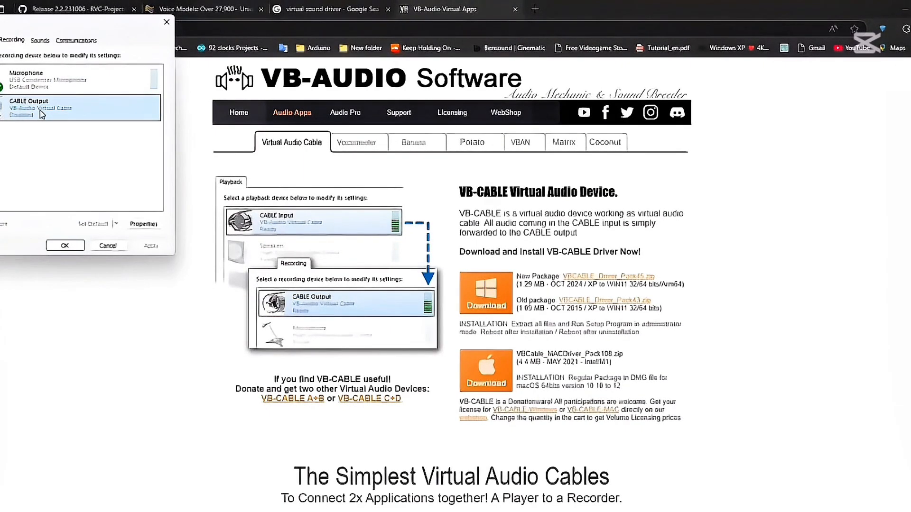
pyautogui.rightClick(41, 112)
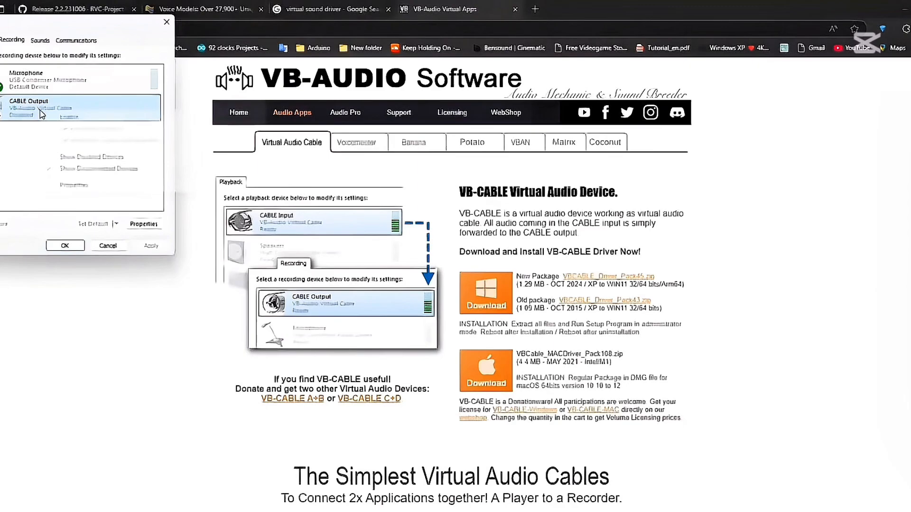
pyautogui.click(67, 116)
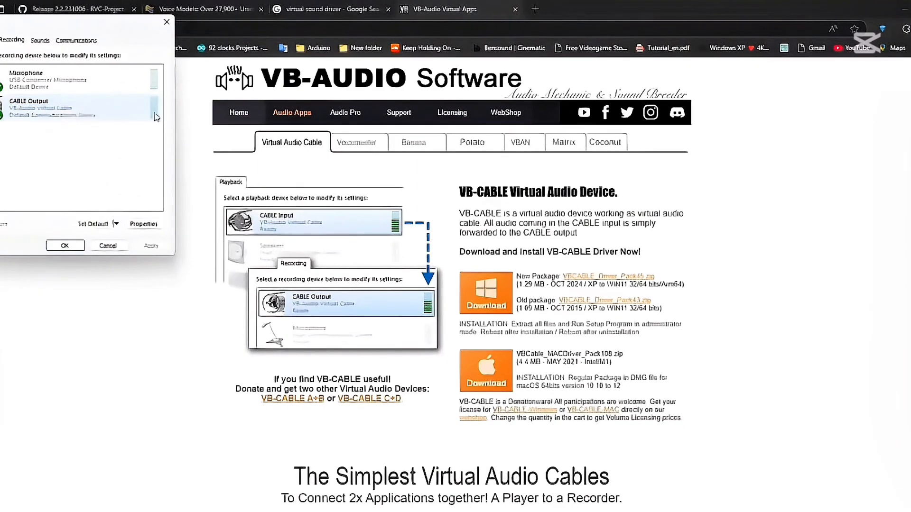
# Step: Make CABLE Output the default recording device and accept the sound settings
pyautogui.click(100, 117)
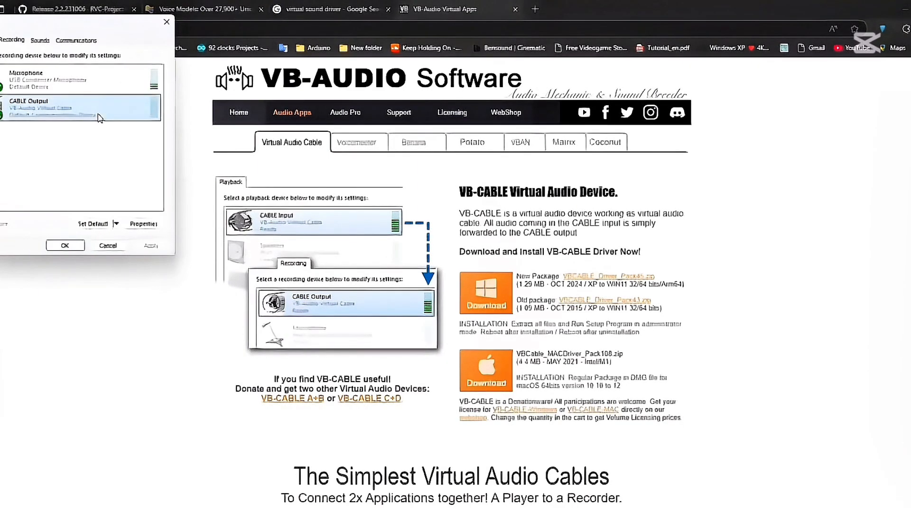
pyautogui.click(93, 226)
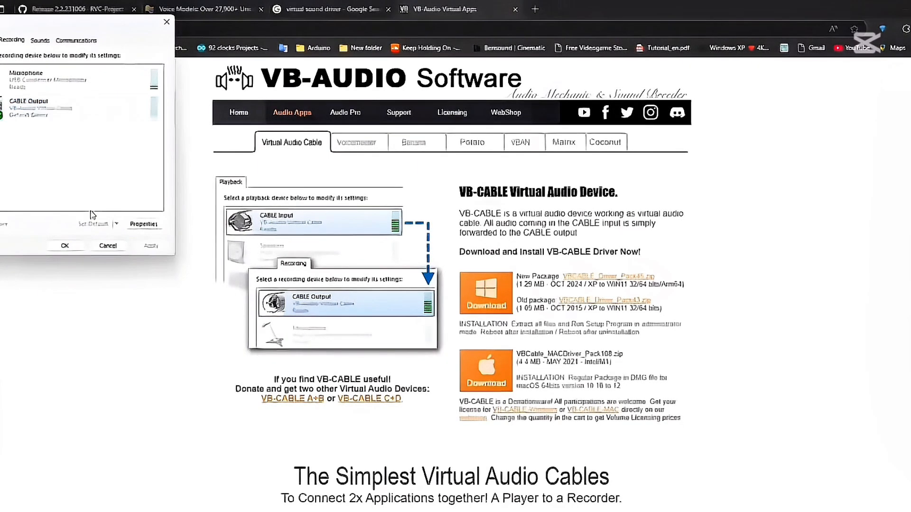
pyautogui.click(63, 245)
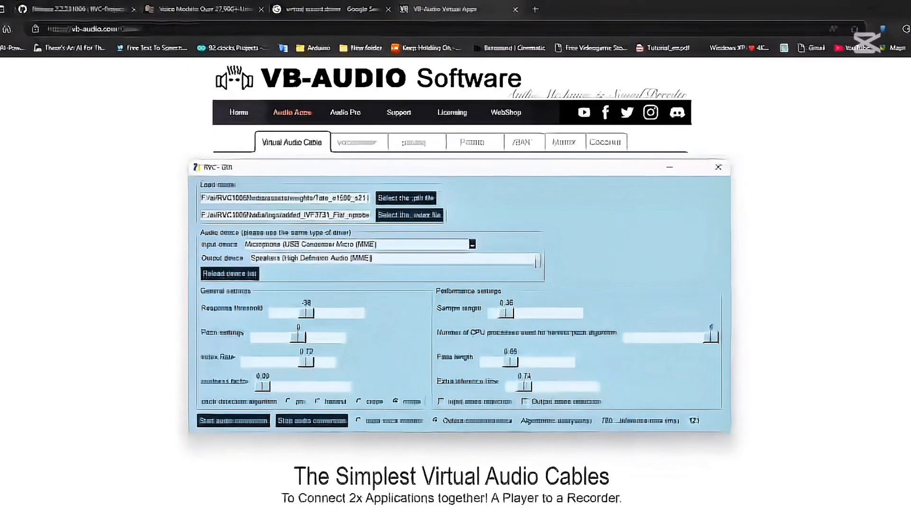
# Step: Set the RVC output device to CABLE Input (VB-Audio Virtual C (MME))
pyautogui.click(537, 260)
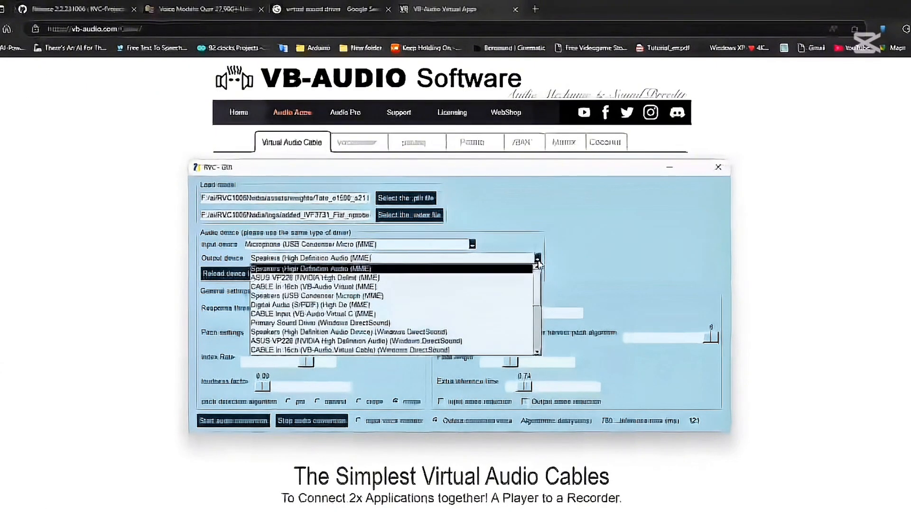
pyautogui.click(356, 315)
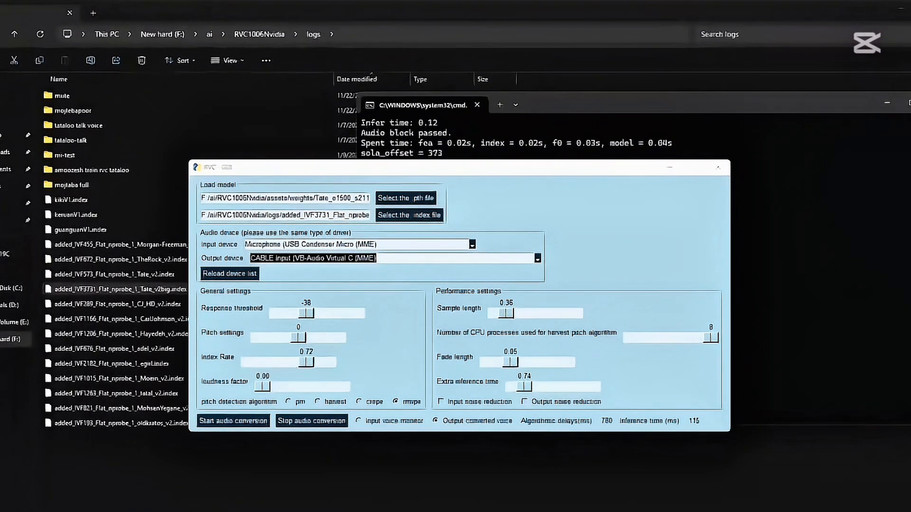
# Step: Open the Windows system sound settings and view the list of recording devices
pyautogui.press('super')
pyautogui.write('sou')
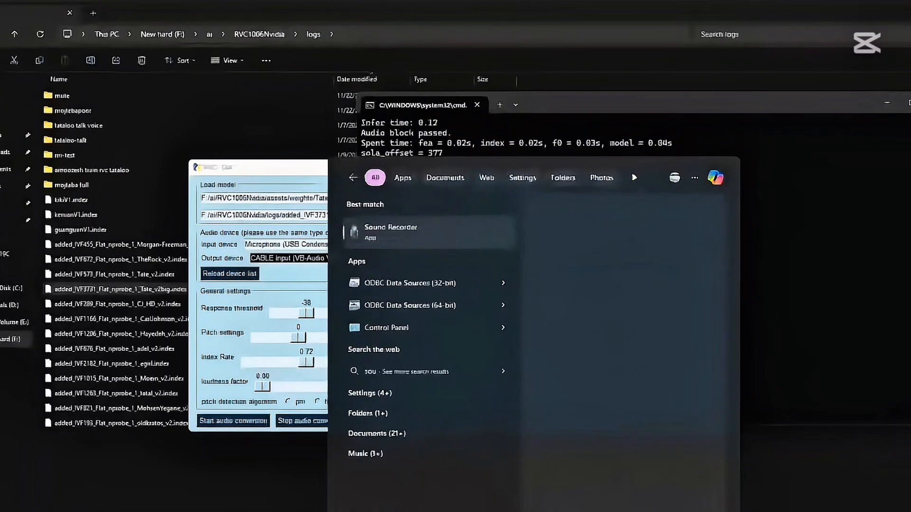
pyautogui.press('BackSpace')
pyautogui.press('BackSpace')
pyautogui.press('BackSpace')
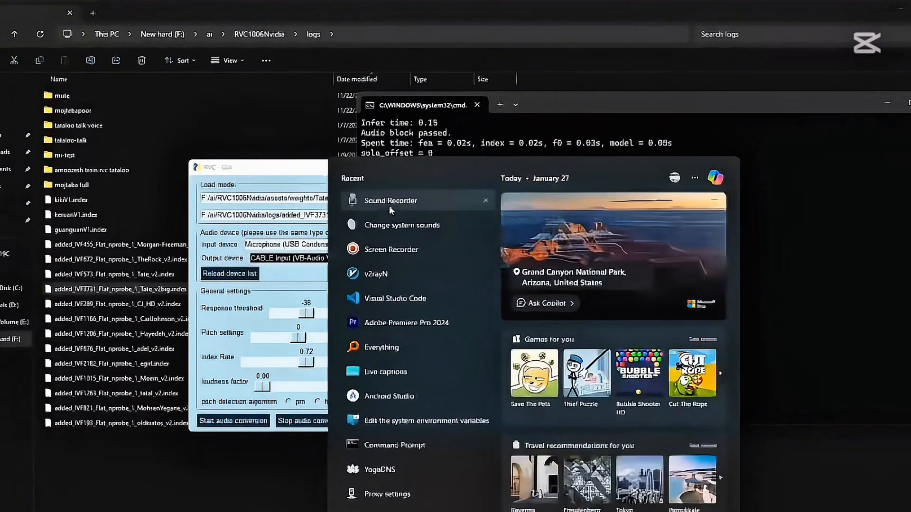
pyautogui.click(388, 219)
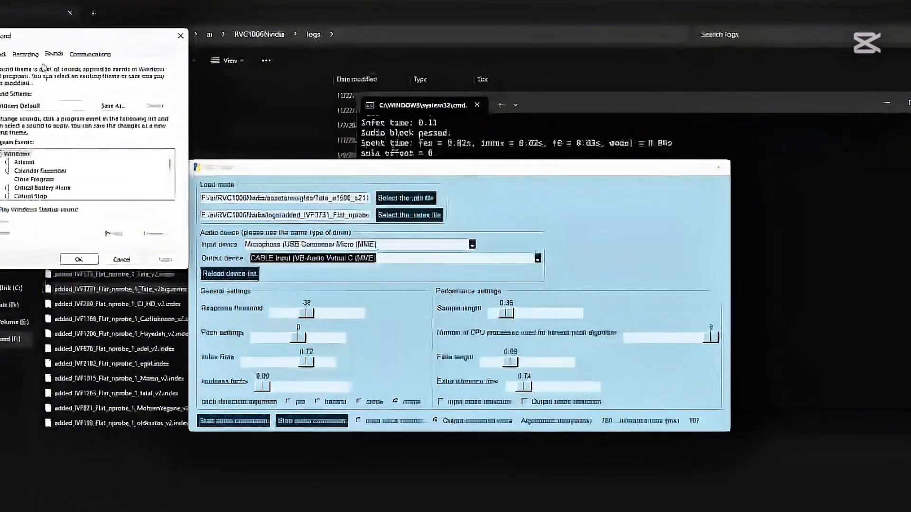
pyautogui.click(29, 54)
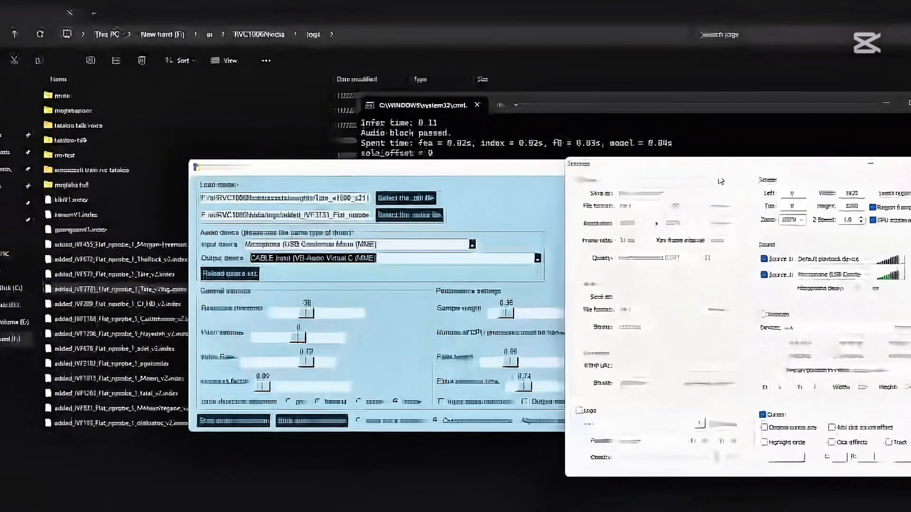
# Step: Select the USB condenser microphone as sound source 2 in the screen recorder's settings and close them
pyautogui.click(839, 277)
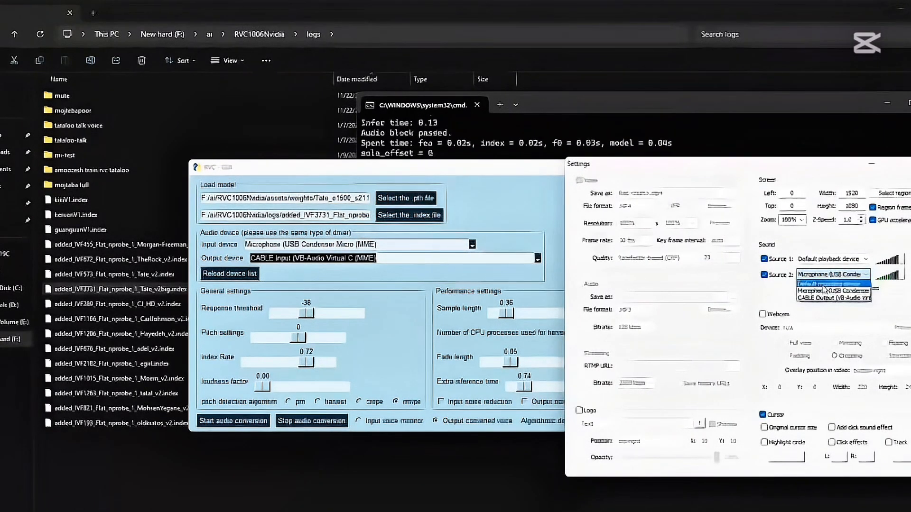
pyautogui.click(826, 292)
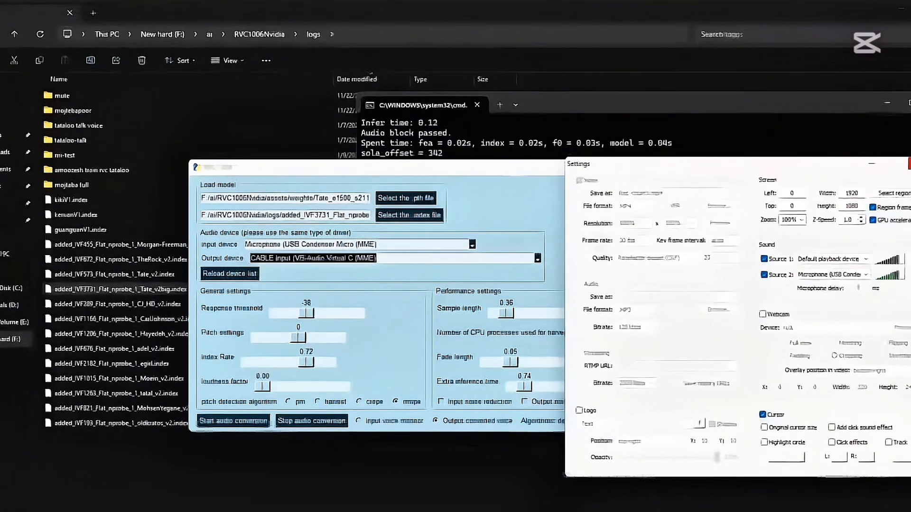
pyautogui.click(910, 163)
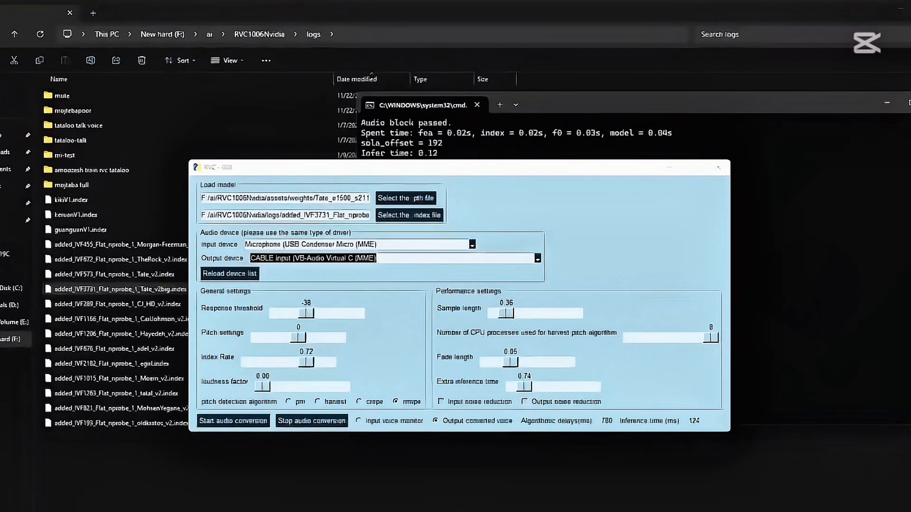
# Step: Stop the audio conversion and make the USB condenser microphone the default recording device in the Windows sound settings
pyautogui.press('super+s')
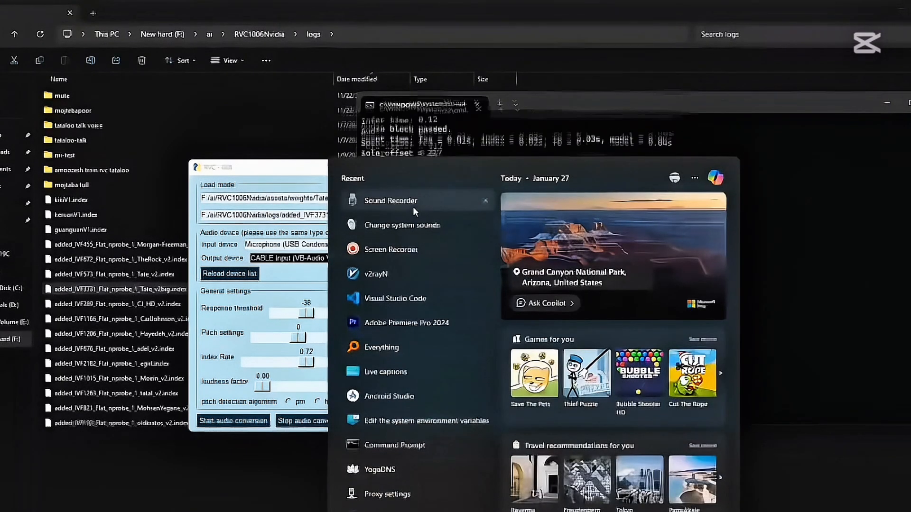
pyautogui.click(390, 230)
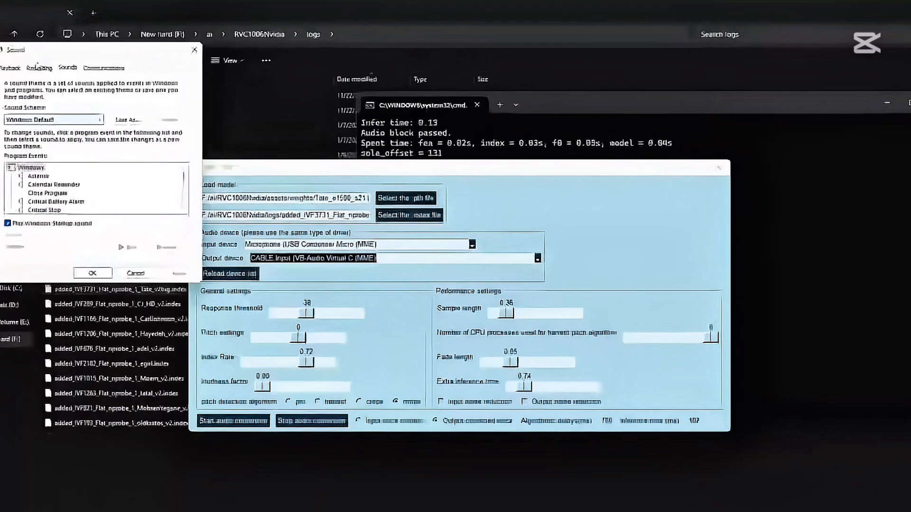
pyautogui.click(40, 68)
pyautogui.click(52, 107)
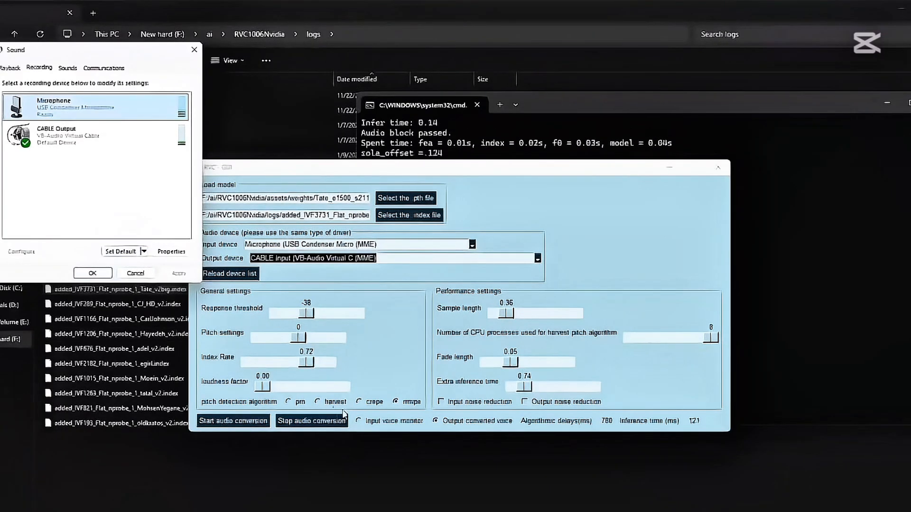
pyautogui.click(218, 324)
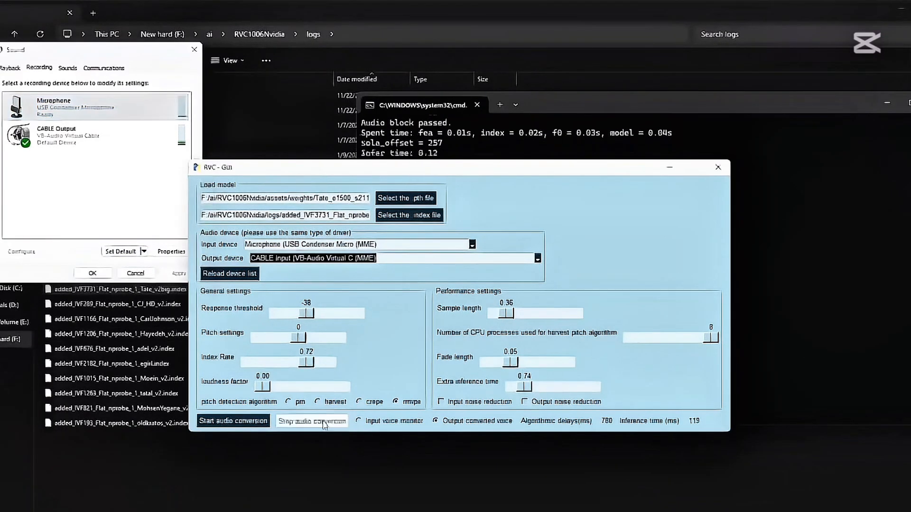
pyautogui.click(120, 252)
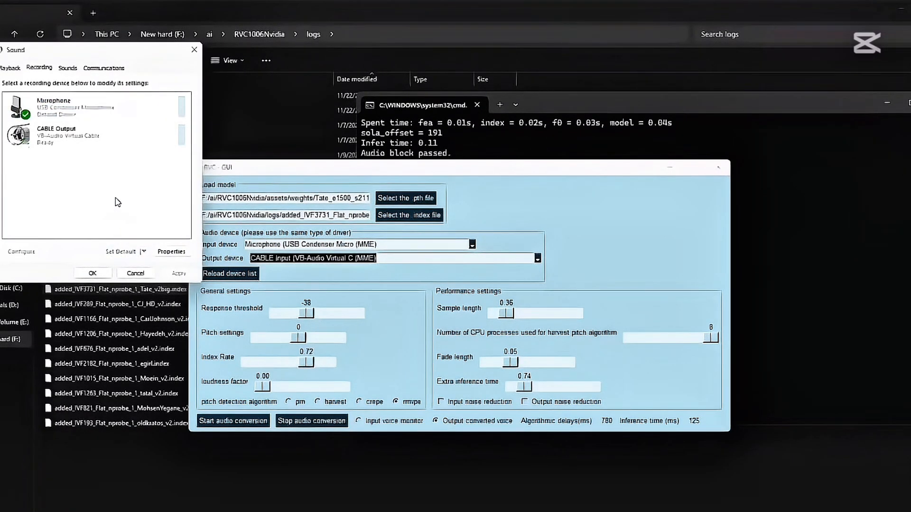
pyautogui.click(140, 107)
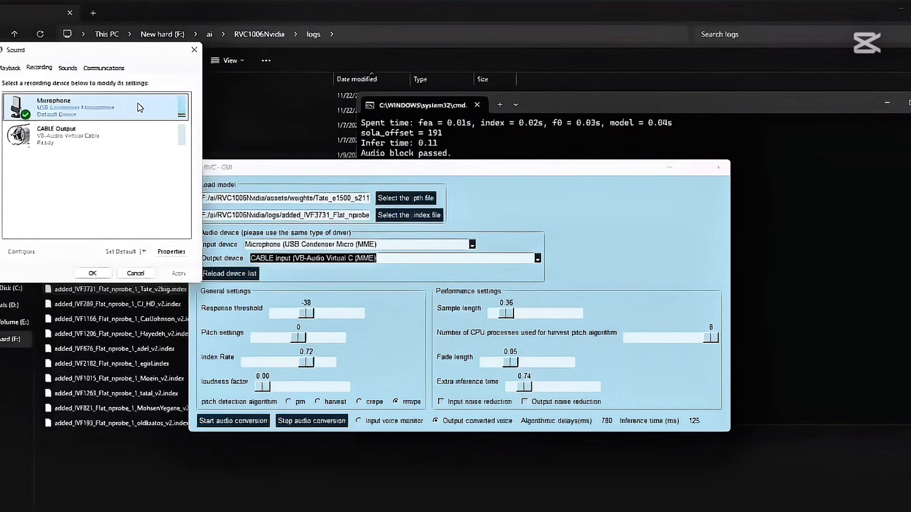